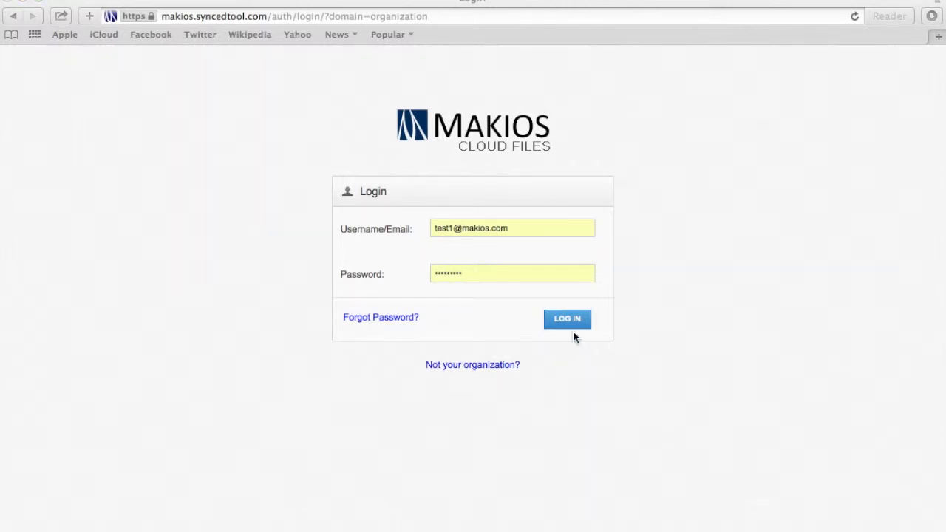
# Log in to the Makios Cloud Files web portal with the pre-filled username and password
pyautogui.click(573, 324)
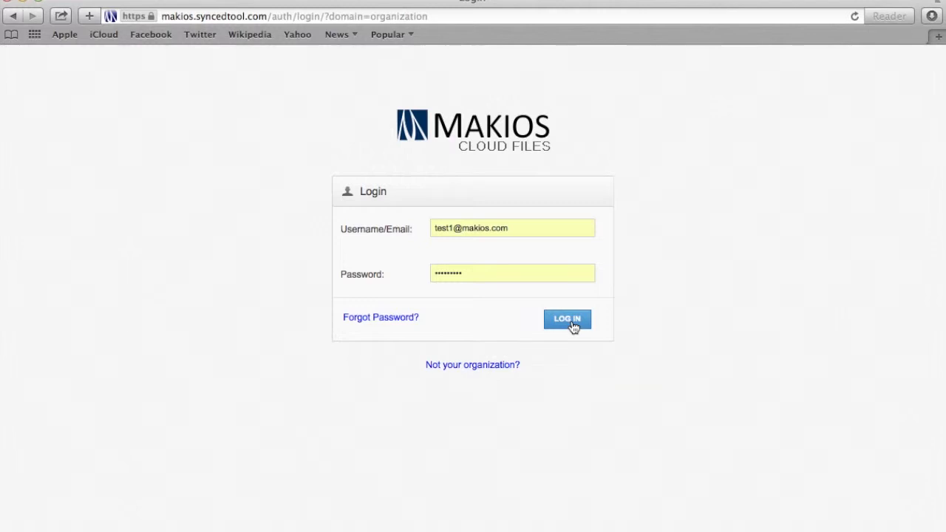
pyautogui.click(560, 328)
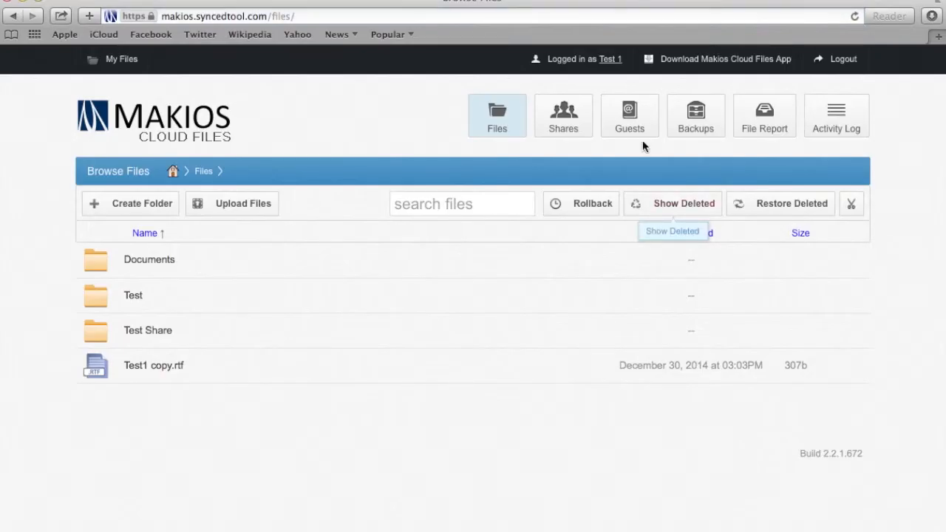
# Open the empty Backups page and start creating a new backup
pyautogui.click(704, 131)
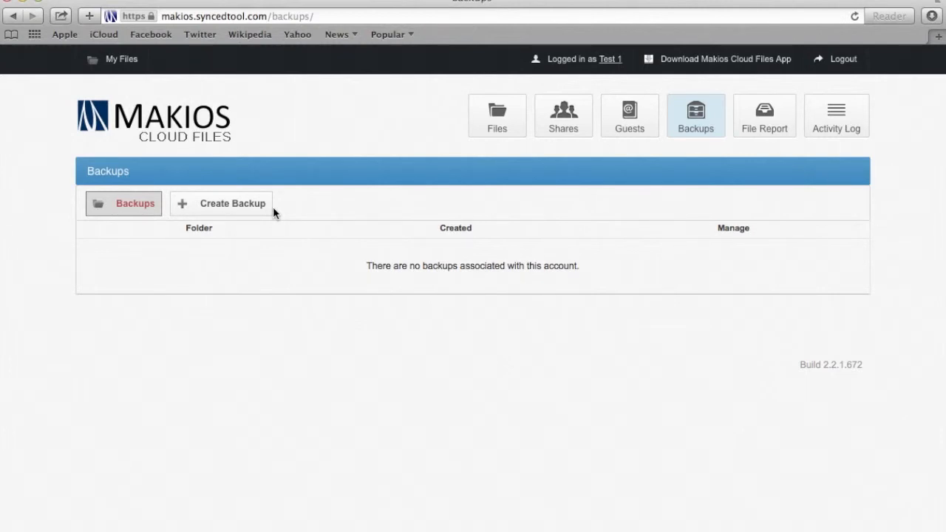
pyautogui.click(234, 207)
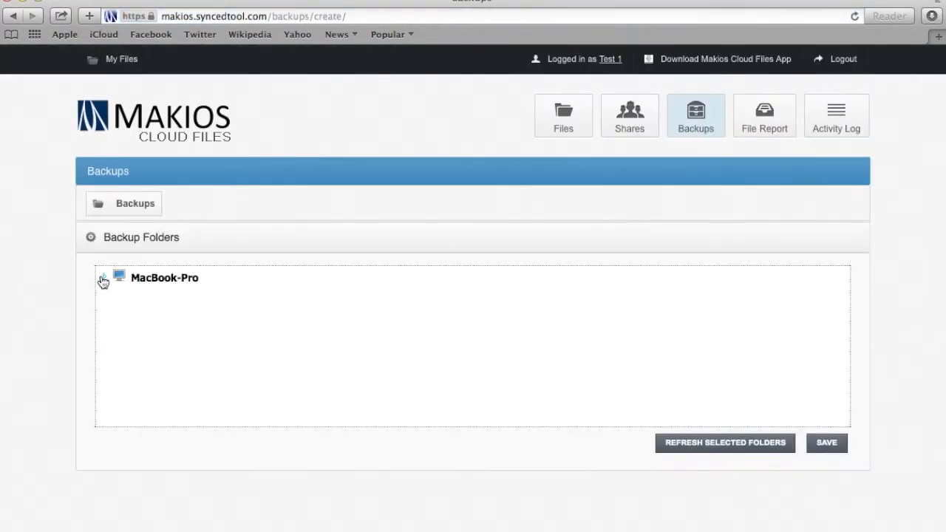
# Expand MacBook-Pro under Backup Folders and review the desktop client's General preferences
pyautogui.click(103, 281)
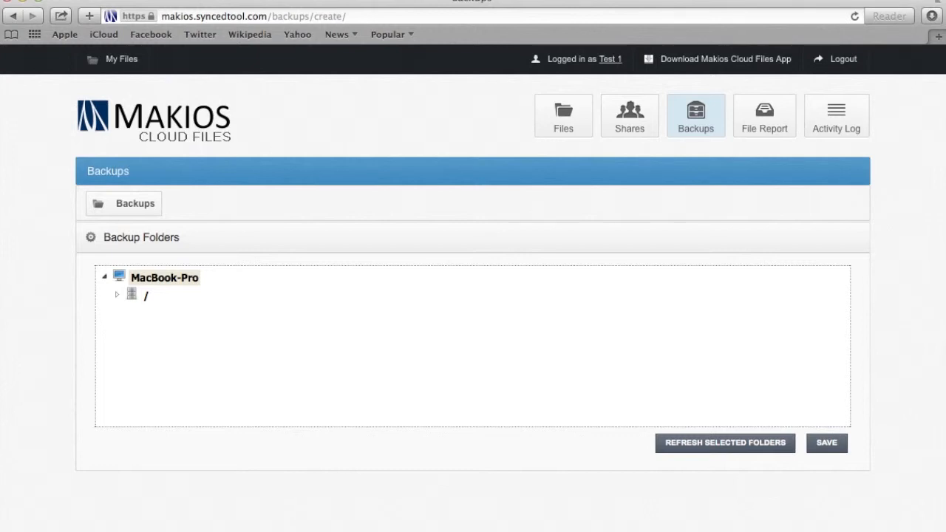
pyautogui.click(600, 1)
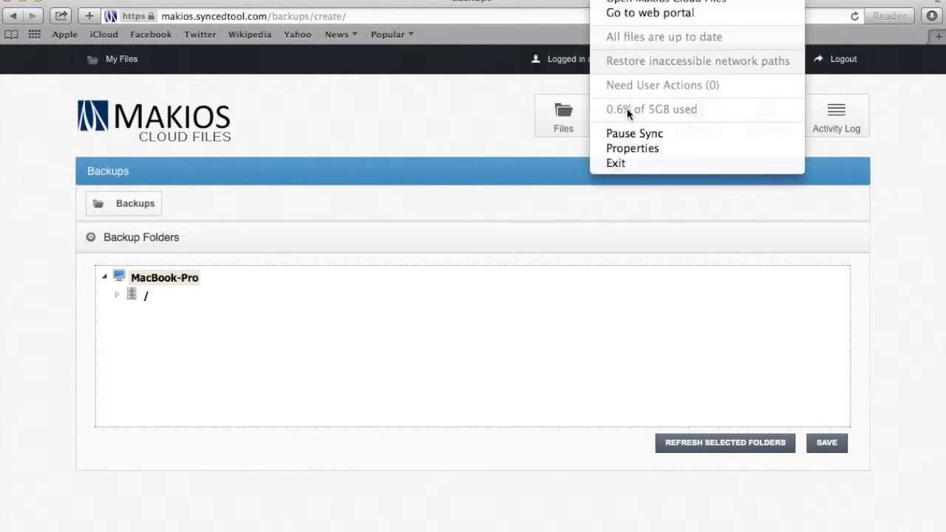
pyautogui.click(637, 149)
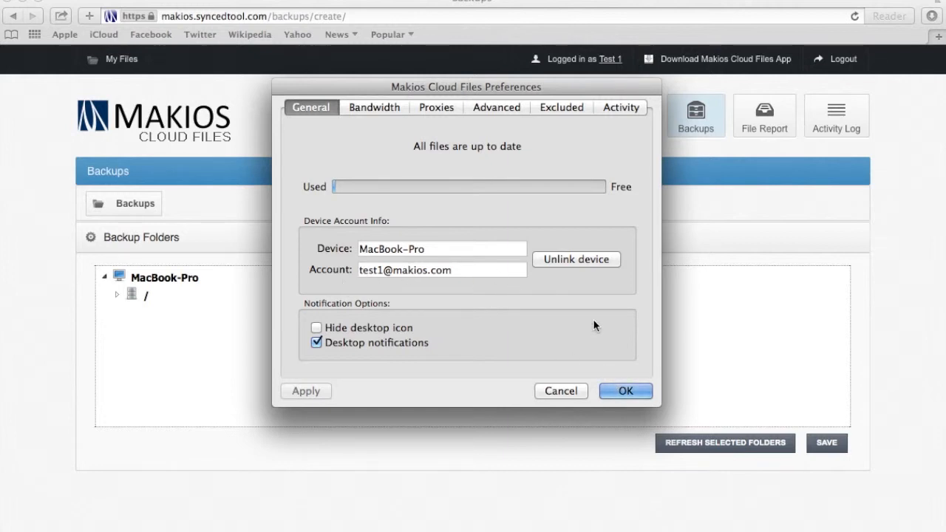
pyautogui.click(633, 392)
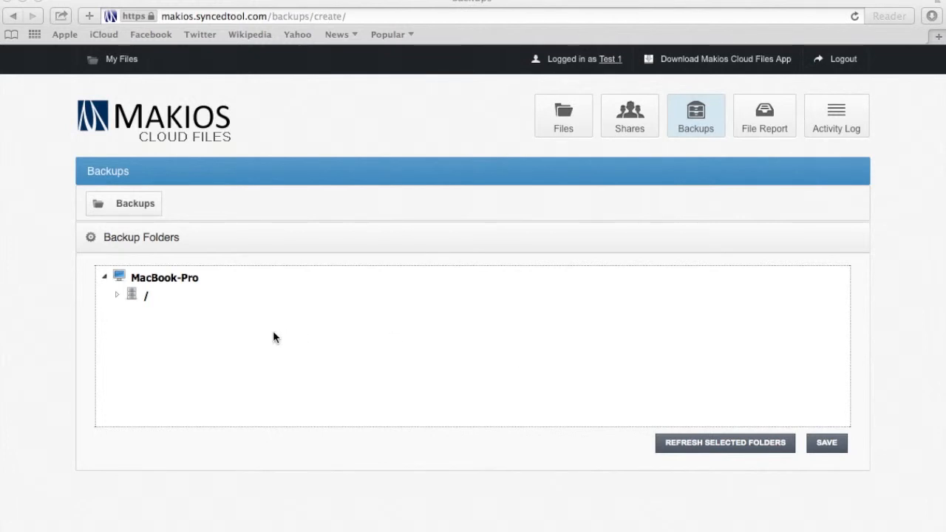
# Expand the root drive and the Users folder in the backup folder tree
pyautogui.click(116, 295)
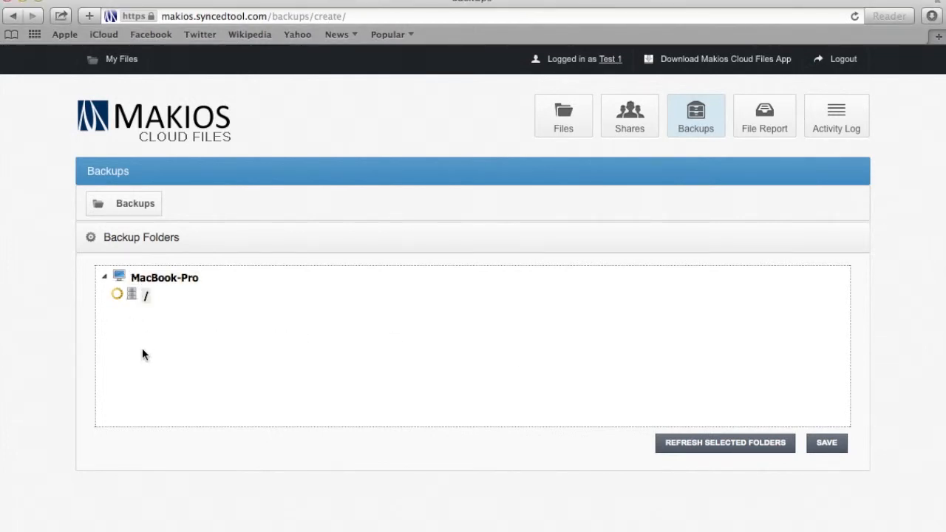
pyautogui.scroll(-10, 136, 342)
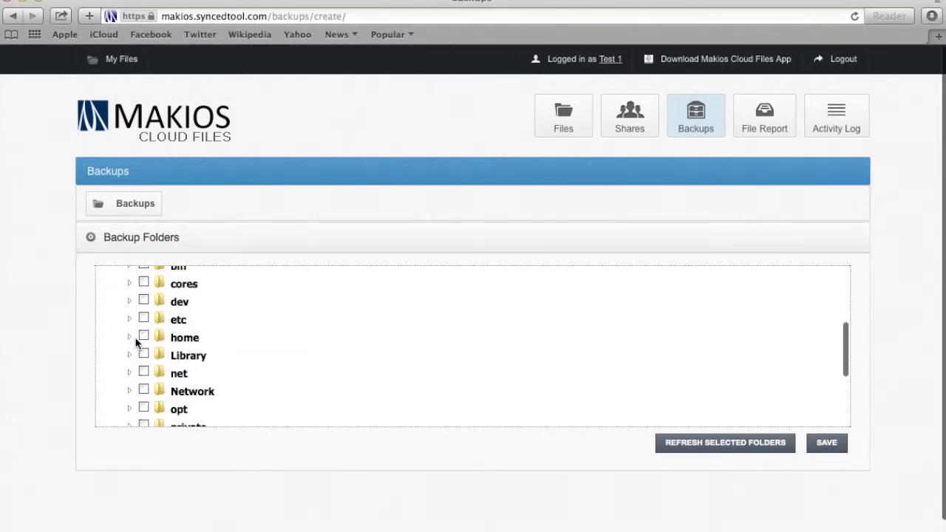
pyautogui.scroll(6, 136, 343)
pyautogui.scroll(-3, 135, 343)
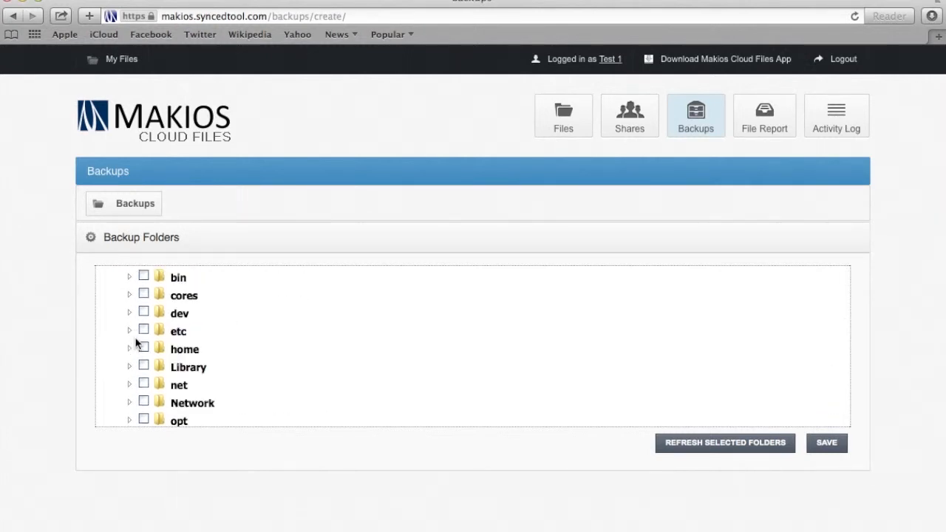
pyautogui.scroll(6, 136, 343)
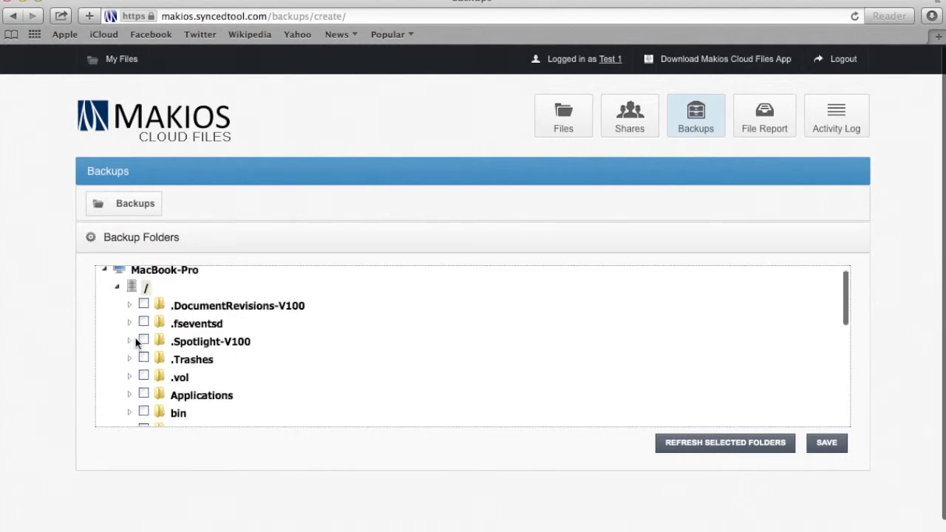
pyautogui.scroll(-8, 136, 343)
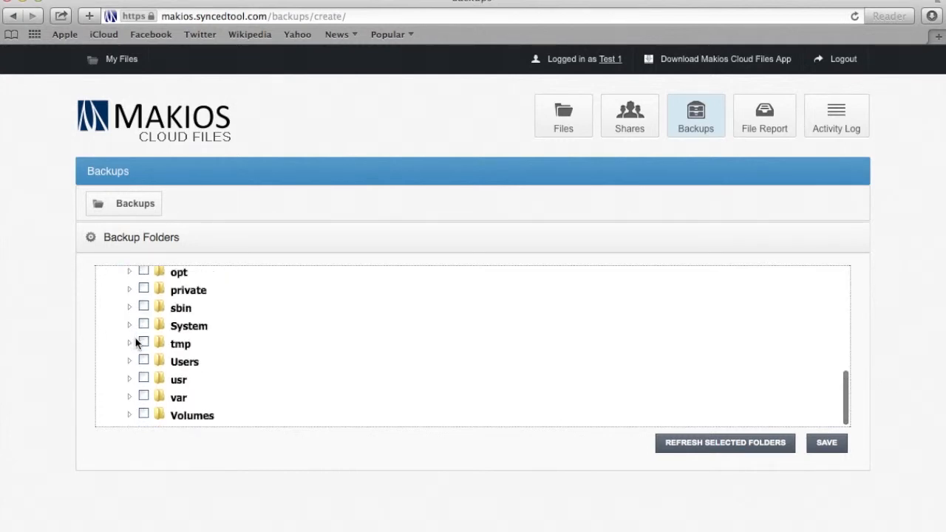
pyautogui.click(129, 363)
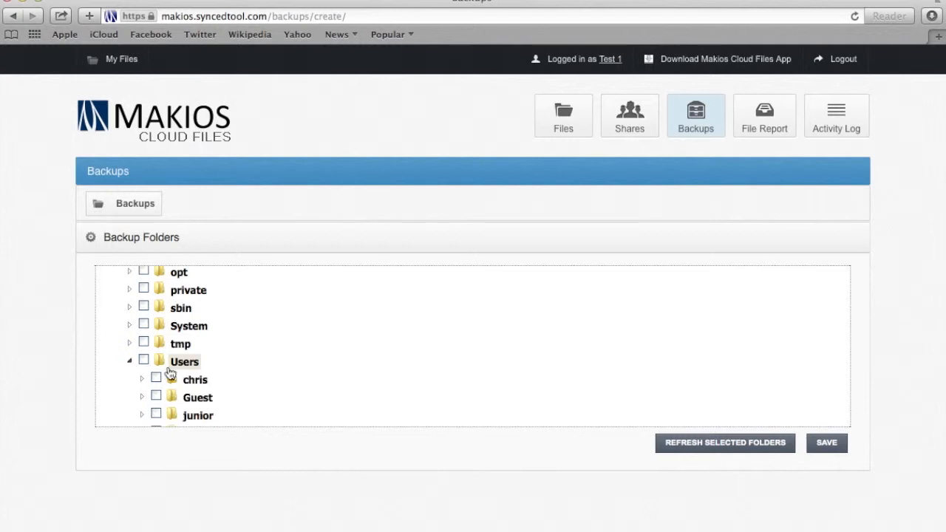
pyautogui.scroll(-4, 179, 365)
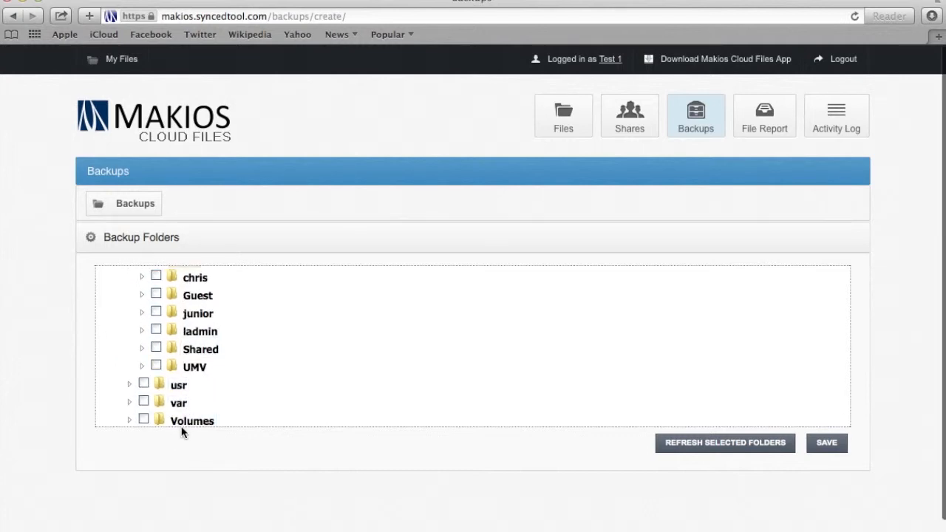
pyautogui.scroll(1, 174, 349)
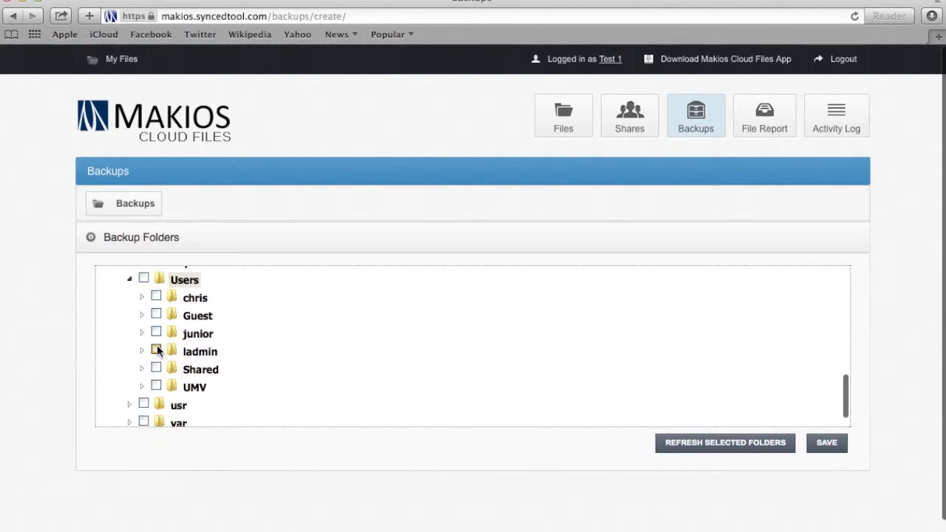
pyautogui.rightClick(157, 348)
pyautogui.click(156, 349)
# Expand ladmin > Documents, tick the Test folder, and save the backup
pyautogui.click(141, 350)
pyautogui.scroll(-1, 194, 360)
pyautogui.scroll(-5, 195, 360)
pyautogui.click(155, 332)
pyautogui.scroll(-1, 169, 321)
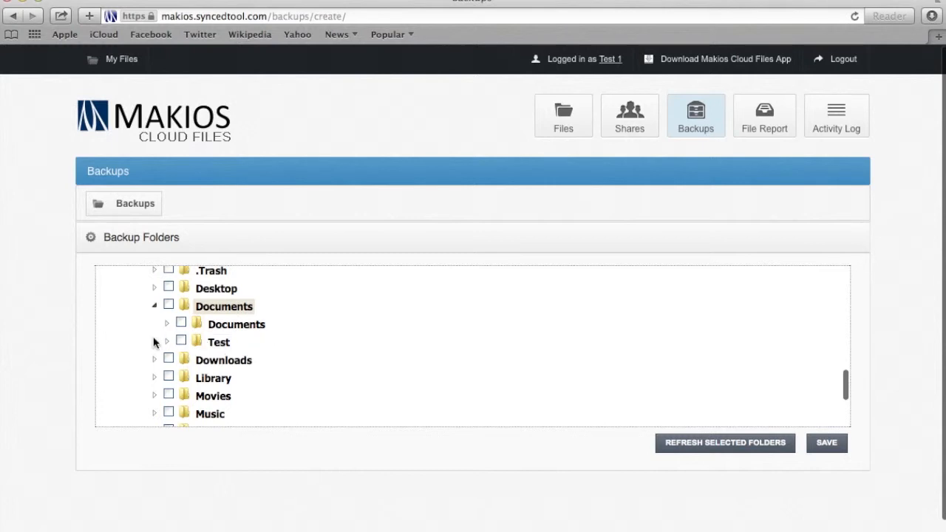
pyautogui.click(184, 341)
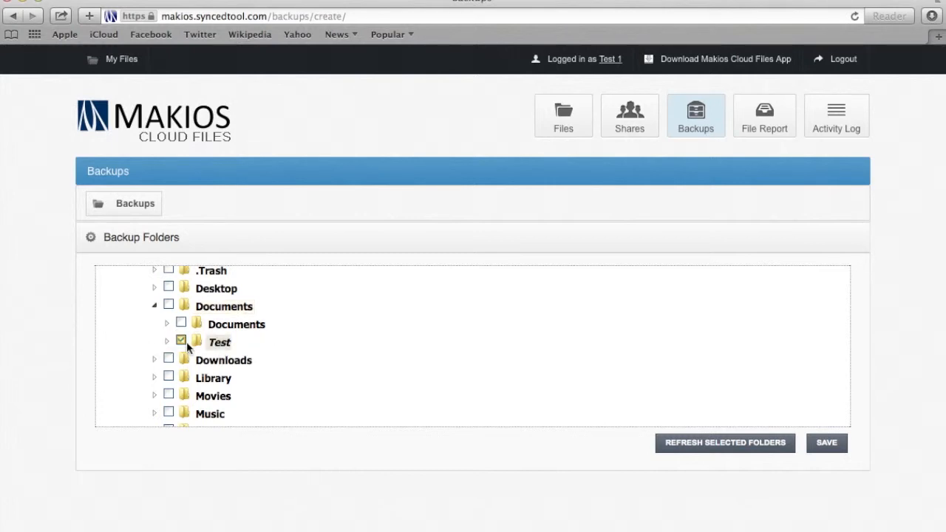
pyautogui.click(826, 443)
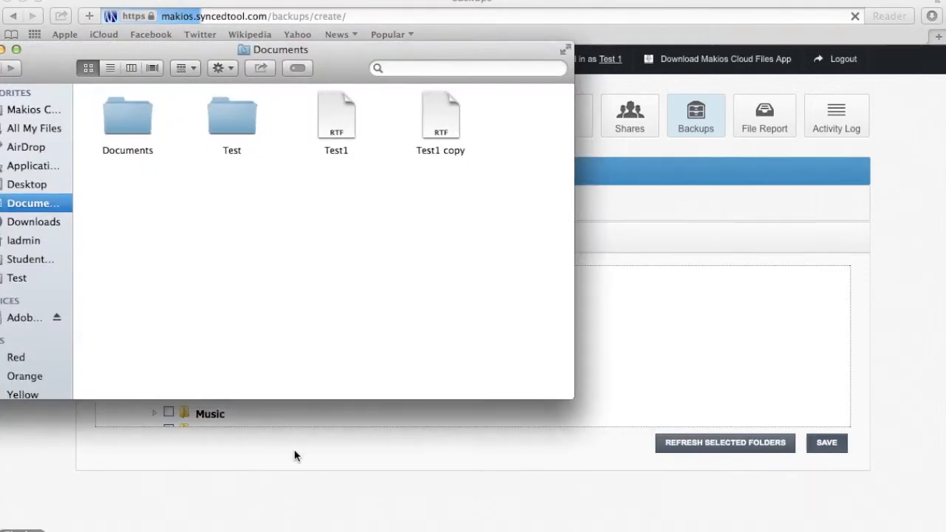
# Delete the home-folder backup so only /Users/ladmin/Documents/Test remains listed
pyautogui.moveTo(274, 46); pyautogui.dragTo(700, 104)
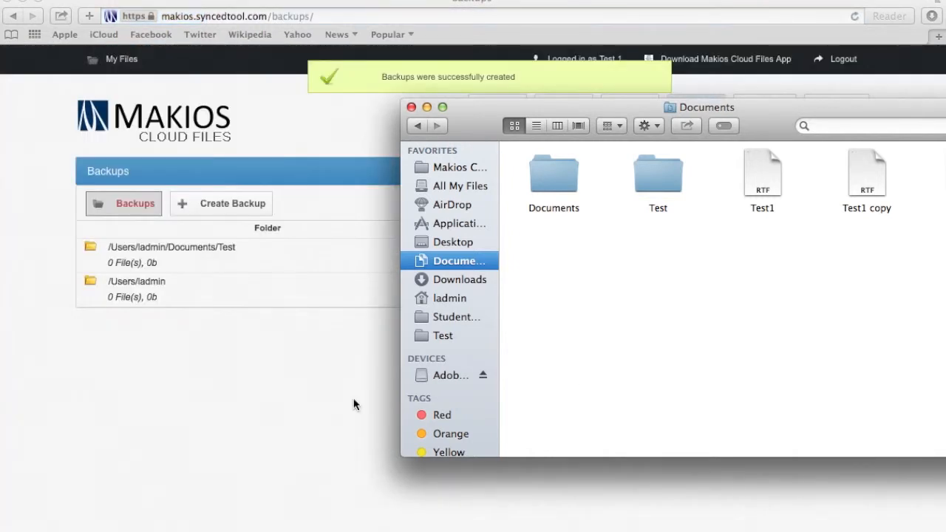
pyautogui.click(264, 419)
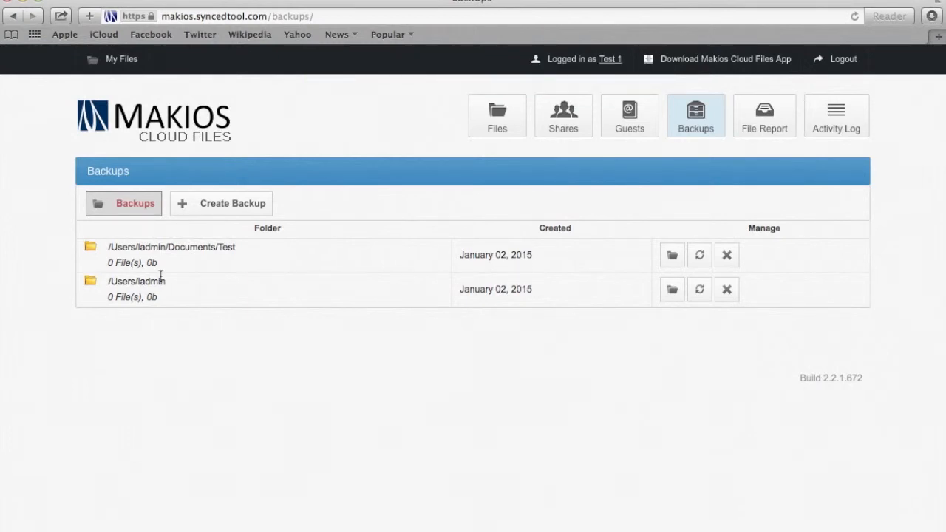
pyautogui.click(147, 249)
pyautogui.click(180, 248)
pyautogui.click(147, 280)
pyautogui.click(728, 290)
pyautogui.click(441, 342)
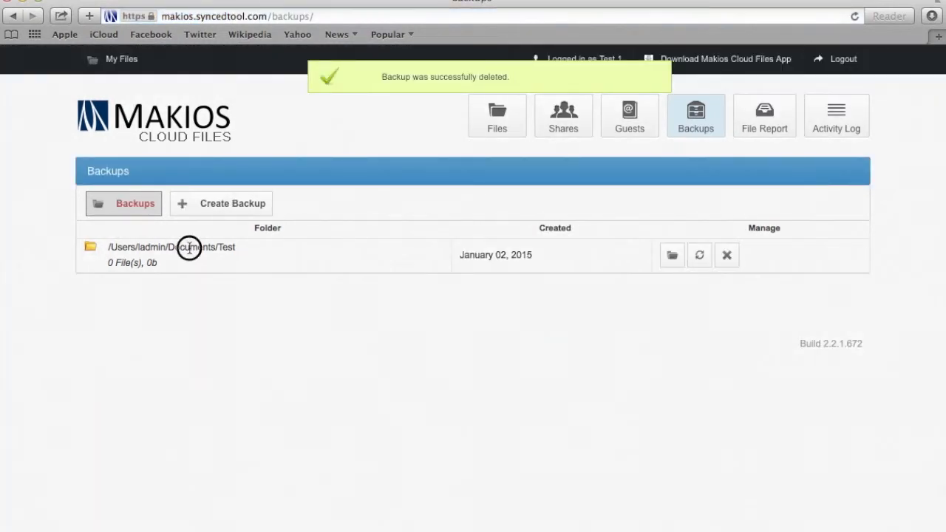
# Open Documents > Test in Finder and create a subfolder named Test2
pyautogui.press('super+Tab')
pyautogui.click(680, 260)
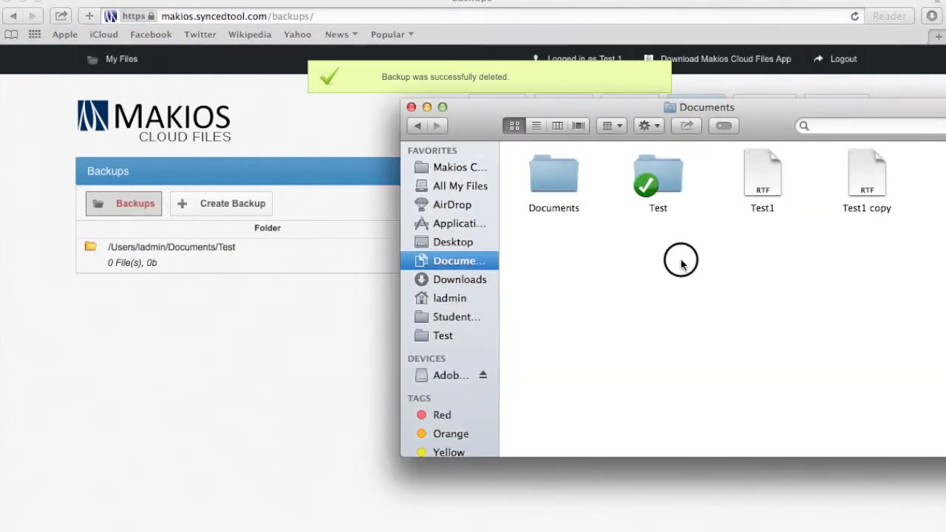
pyautogui.moveTo(683, 107); pyautogui.dragTo(452, 90)
pyautogui.click(436, 147)
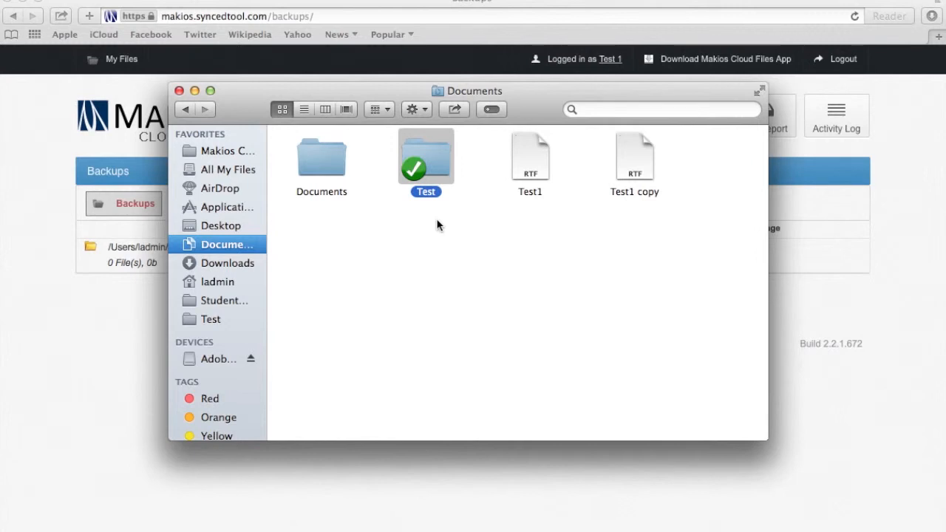
pyautogui.doubleClick(424, 171)
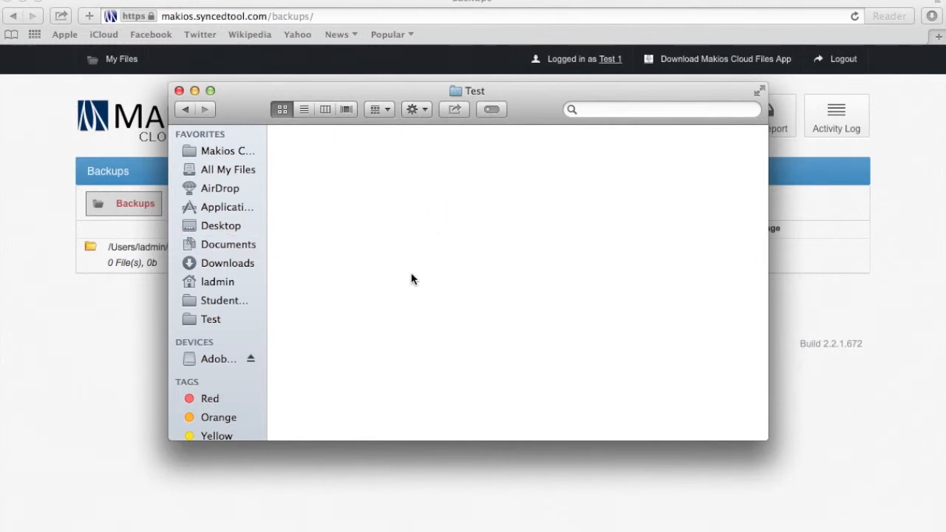
pyautogui.rightClick(373, 222)
pyautogui.click(404, 226)
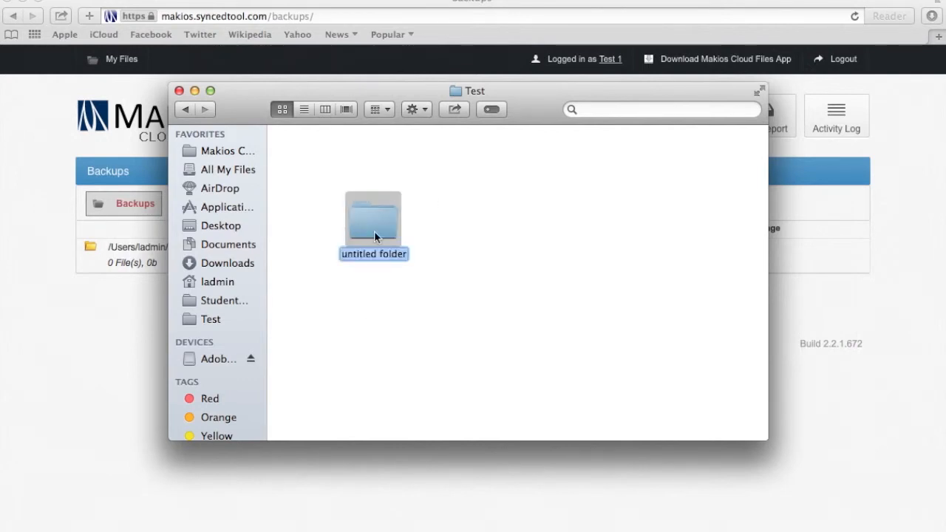
pyautogui.write('Test')
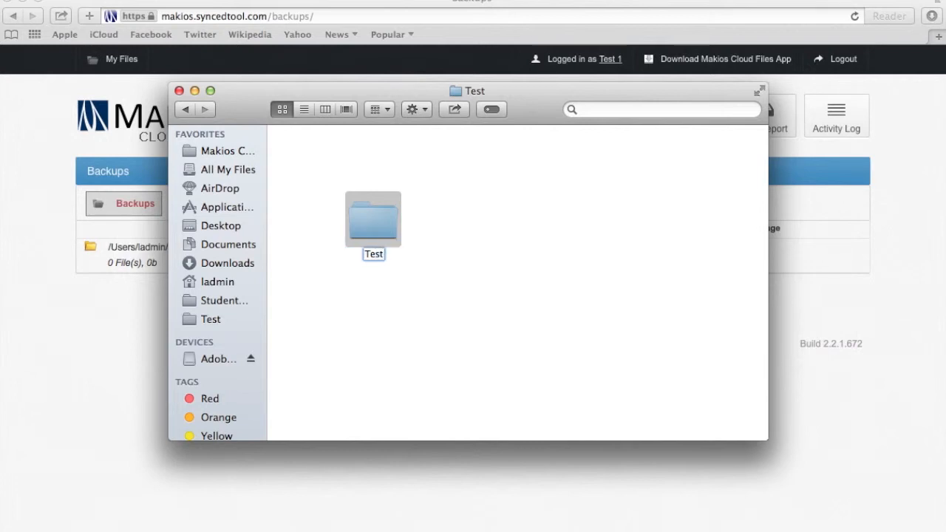
pyautogui.write('2')
pyautogui.press('Return')
# Create a second subfolder named Test3 and return to the Makios backups page
pyautogui.click(515, 278)
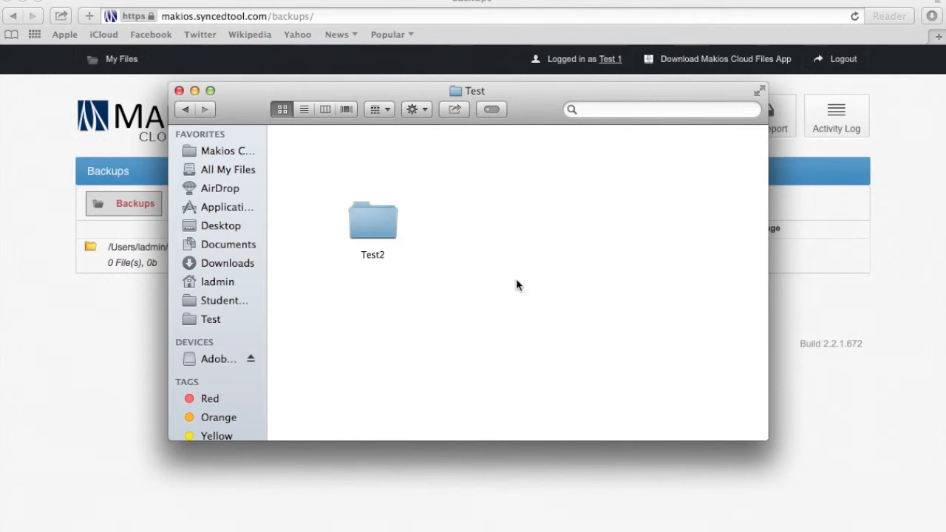
pyautogui.rightClick(516, 278)
pyautogui.click(541, 289)
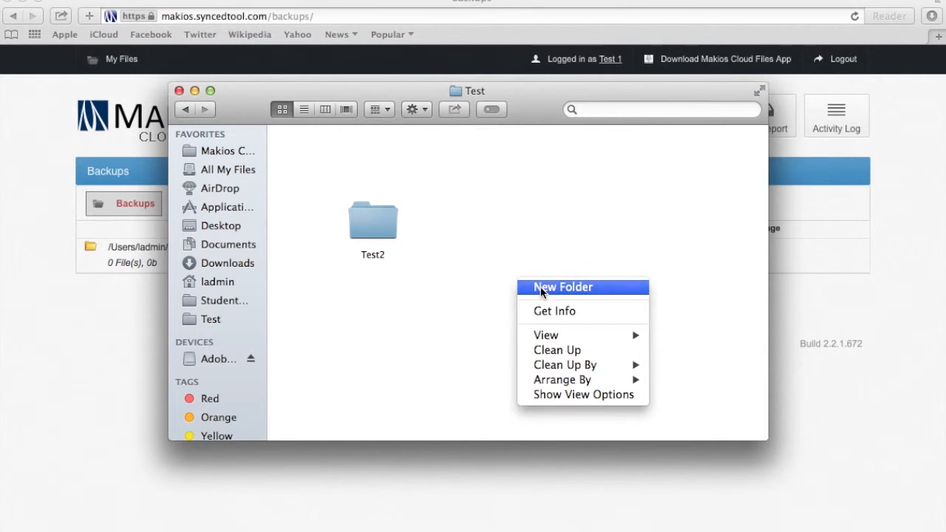
pyautogui.write('Test2\\3')
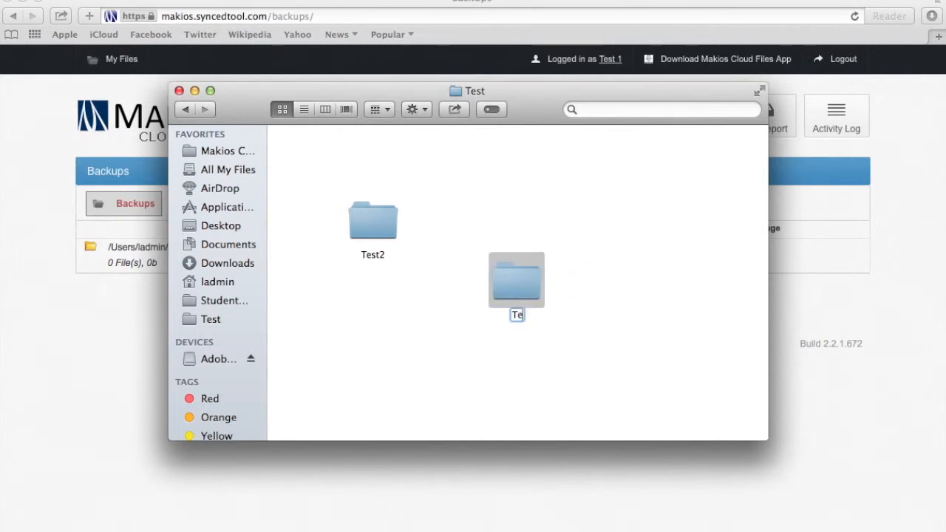
pyautogui.press('BackSpace')
pyautogui.press('BackSpace')
pyautogui.press('BackSpace')
pyautogui.write('3')
pyautogui.press('Return')
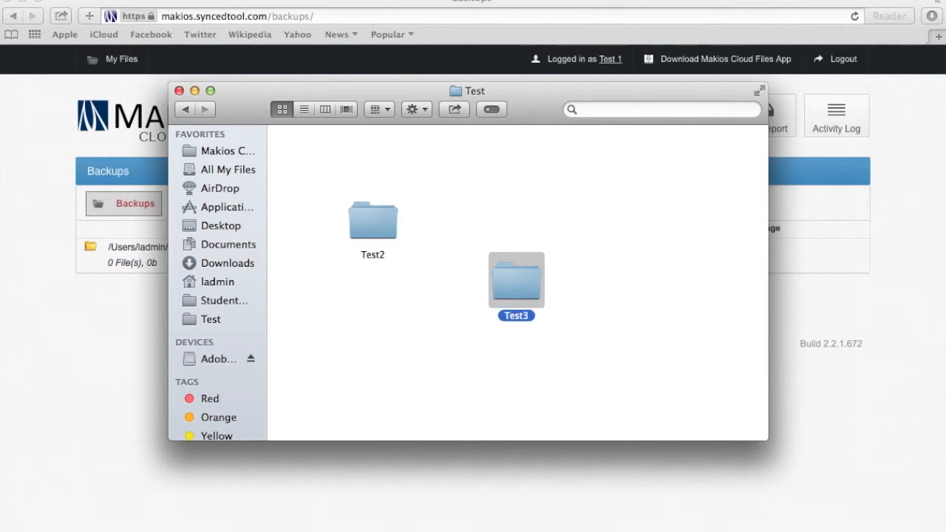
pyautogui.click(508, 461)
pyautogui.click(672, 257)
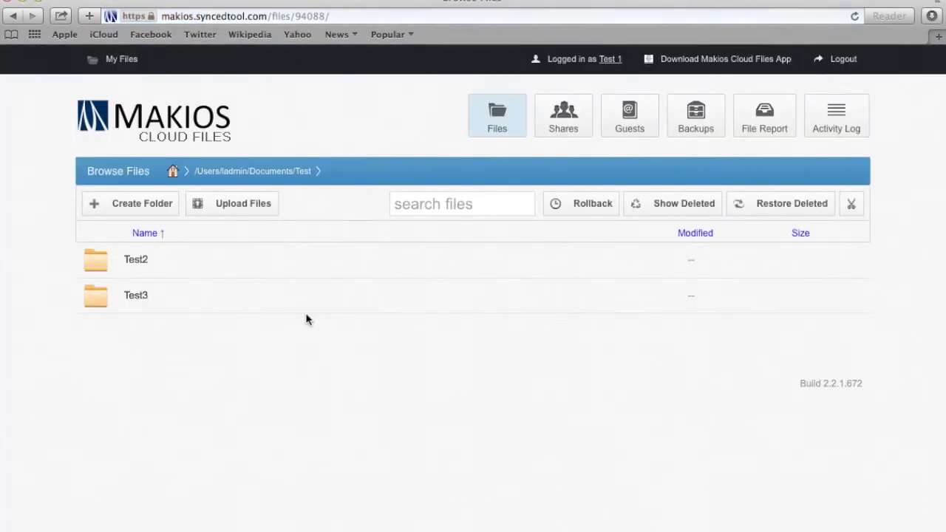
pyautogui.click(13, 16)
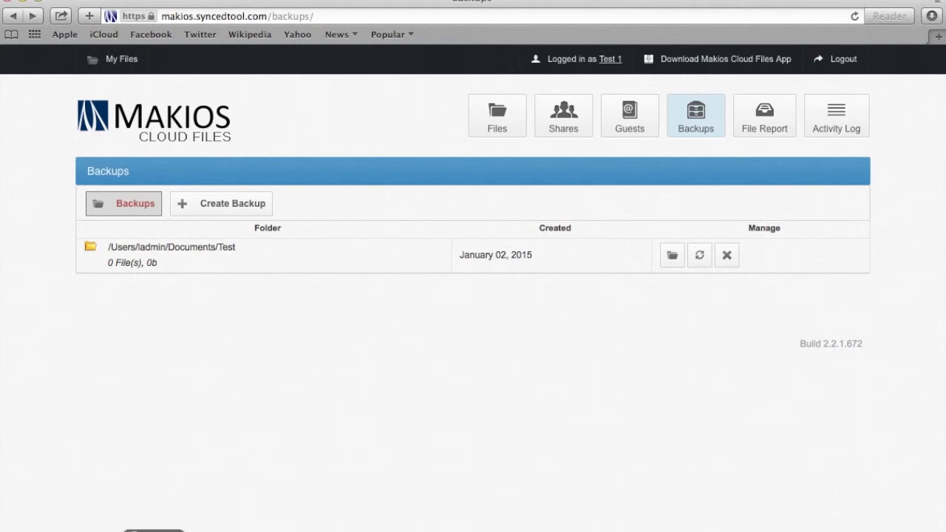
pyautogui.click(19, 531)
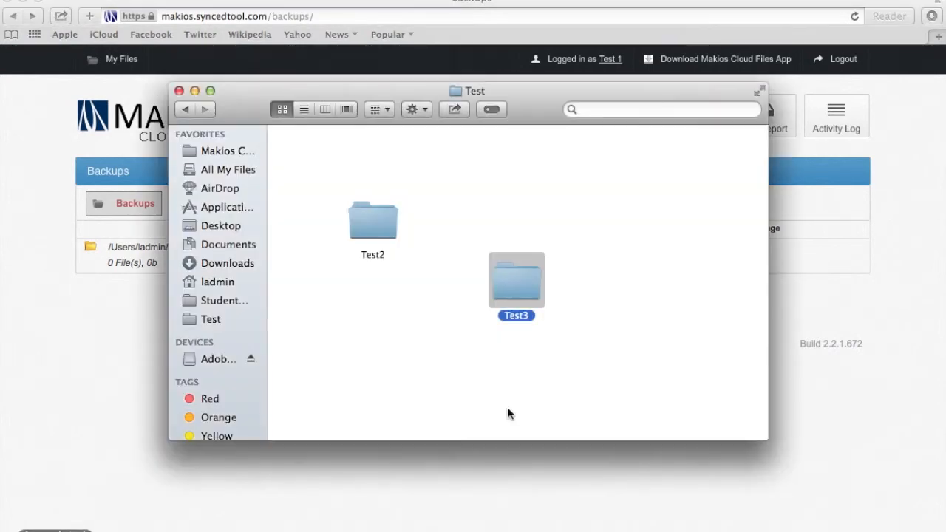
# Browse into the Test and Test2 folders in Finder, then go back to Documents
pyautogui.click(185, 109)
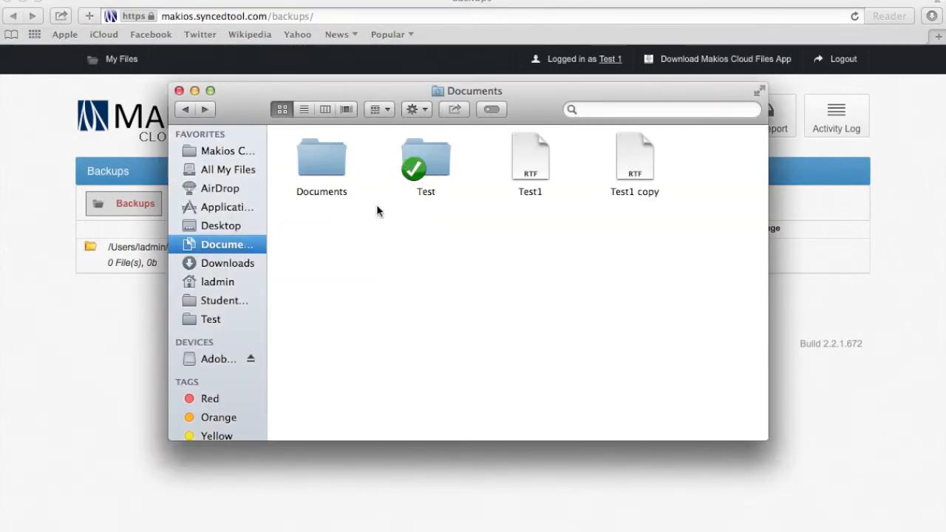
pyautogui.doubleClick(422, 172)
pyautogui.click(390, 230)
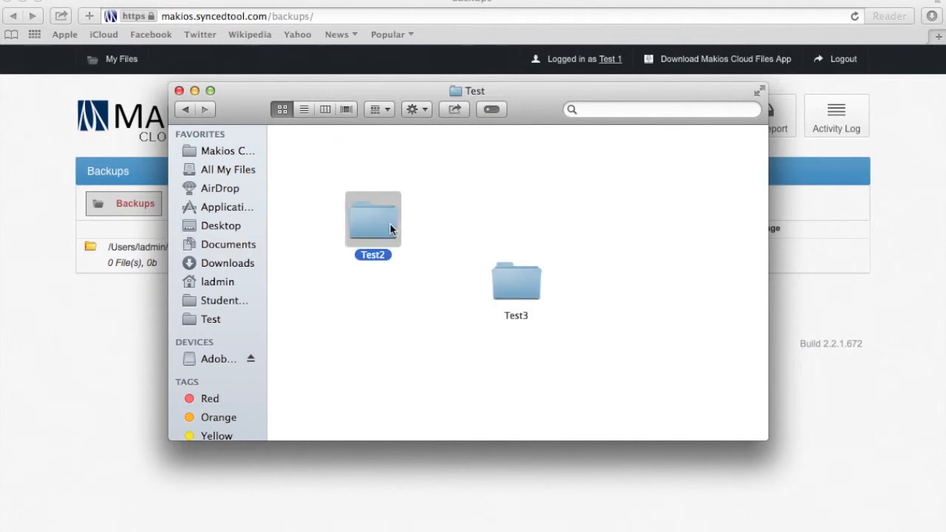
pyautogui.doubleClick(390, 230)
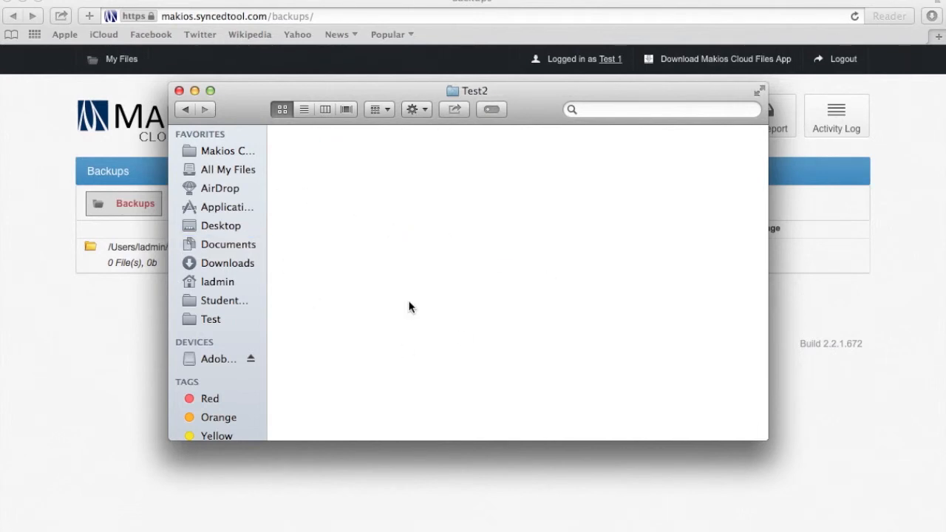
pyautogui.click(178, 109)
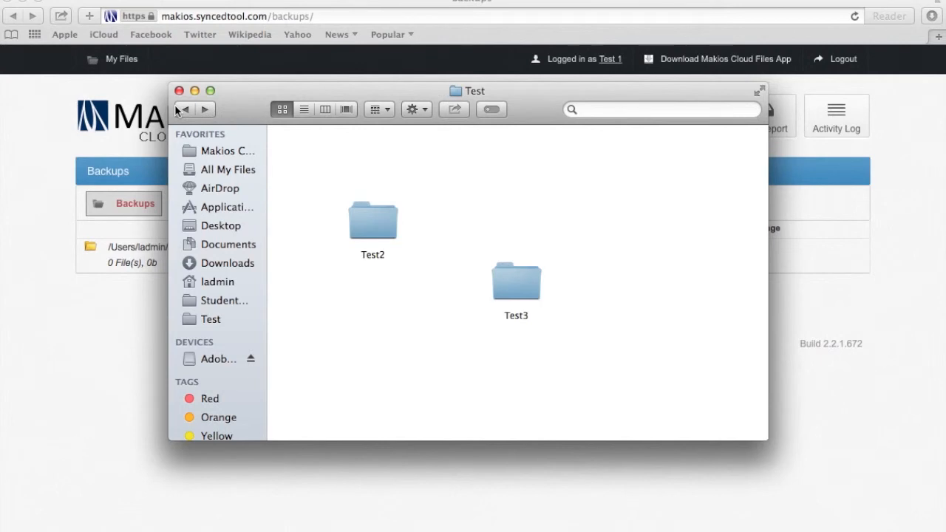
pyautogui.click(177, 107)
# Reposition the Documents window and minimize it to reveal the Makios Backups page
pyautogui.moveTo(360, 95); pyautogui.dragTo(566, 225)
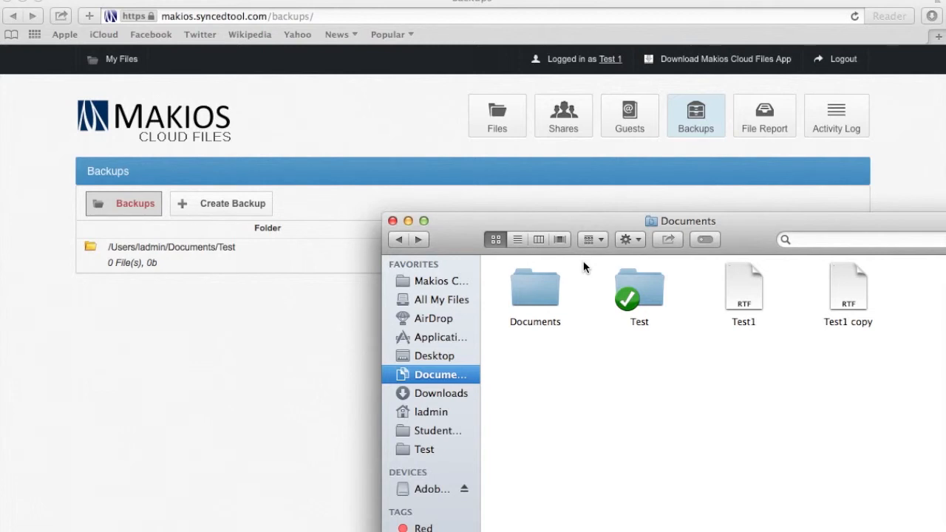
pyautogui.moveTo(613, 231); pyautogui.dragTo(461, 112)
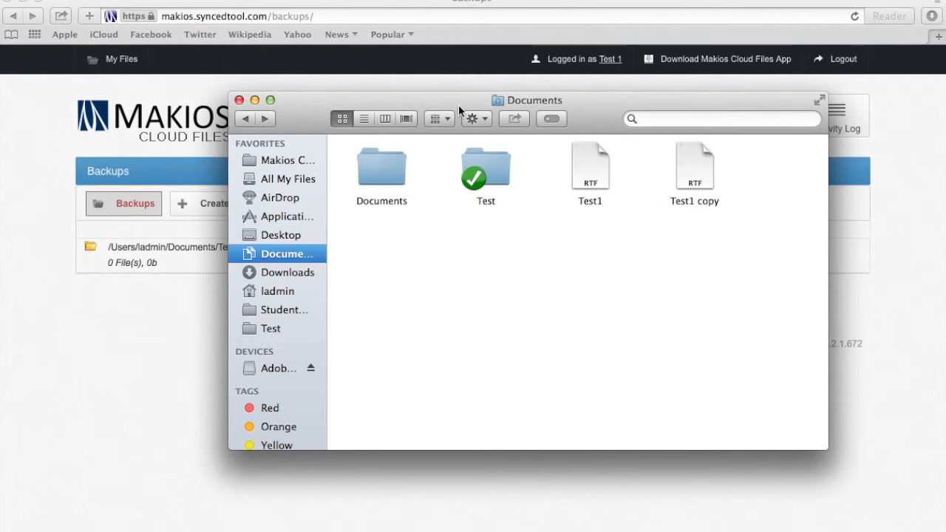
pyautogui.moveTo(458, 107); pyautogui.dragTo(461, 99)
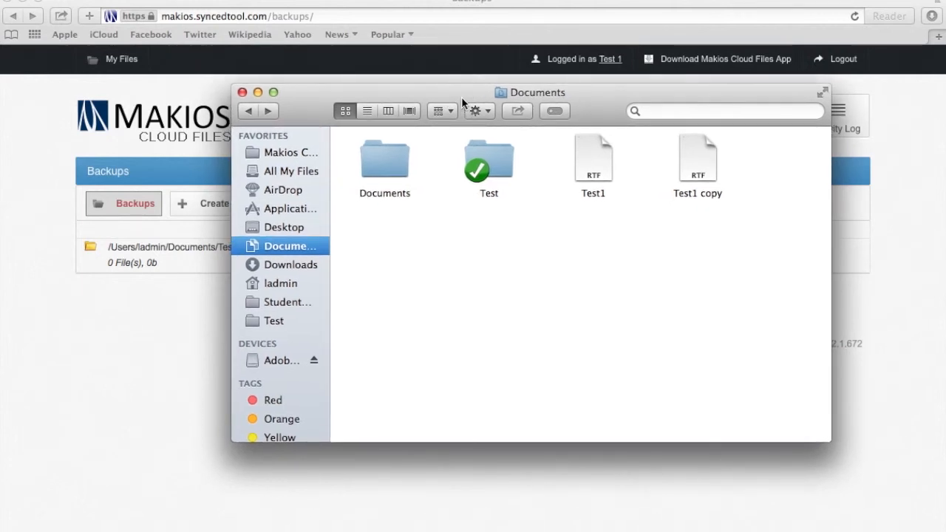
pyautogui.moveTo(461, 97); pyautogui.dragTo(337, 59)
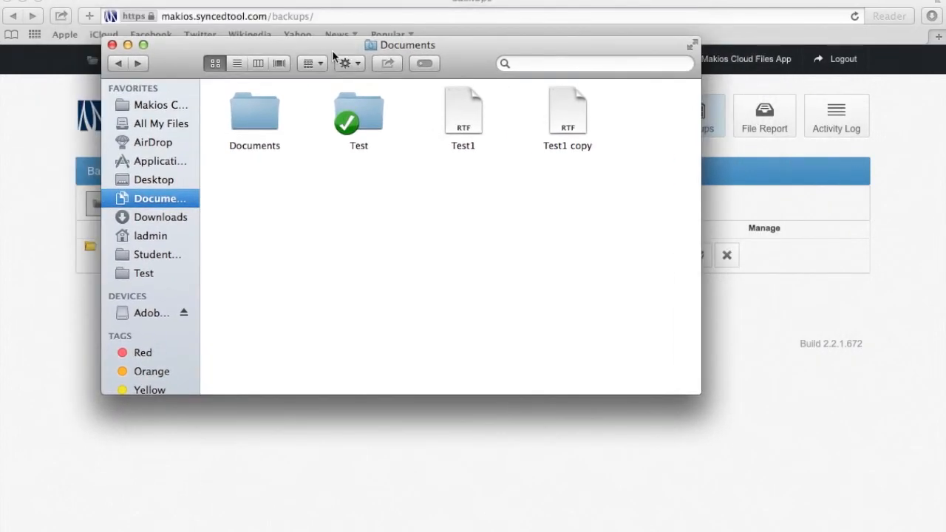
pyautogui.click(127, 45)
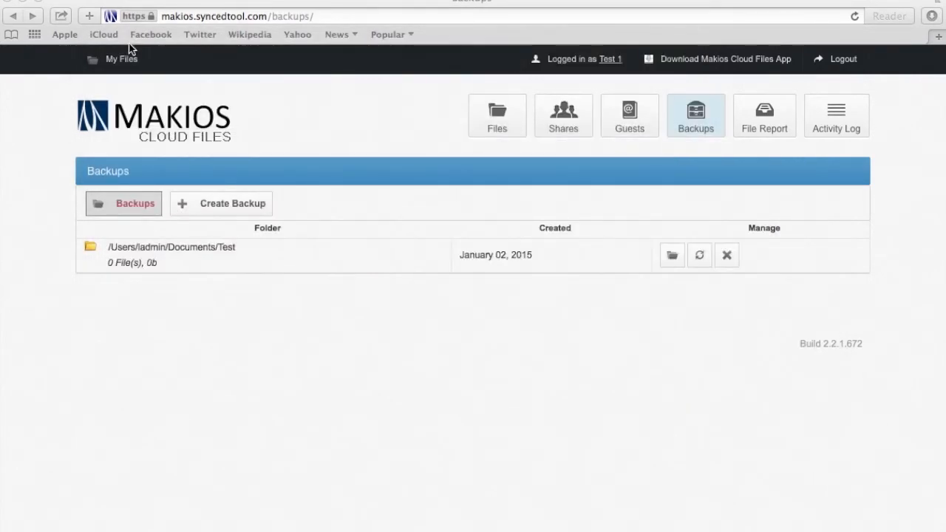